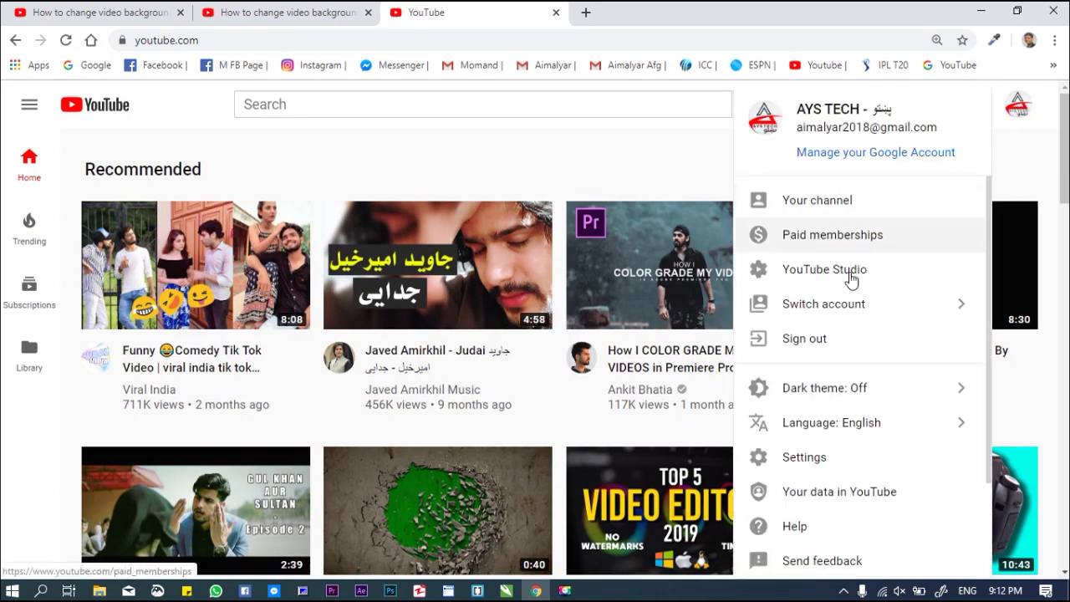
Open YouTube Studio and start uploading the video file "04. Simpe Equations - Two Conditions" from the Video folder
{"action": "left_click", "coordinate": [826, 269]}
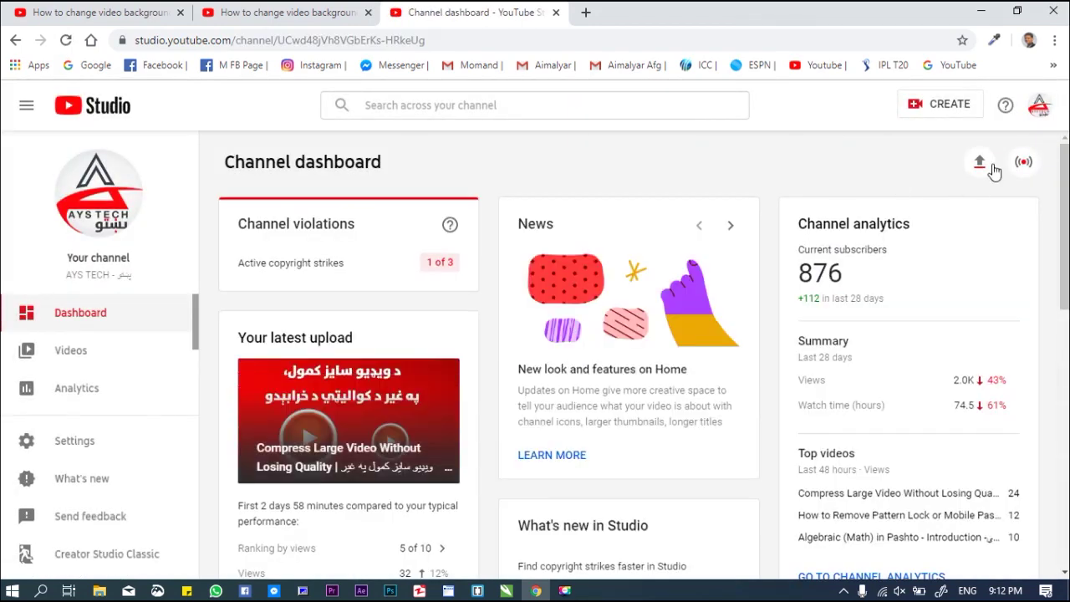
{"action": "left_click", "coordinate": [980, 164]}
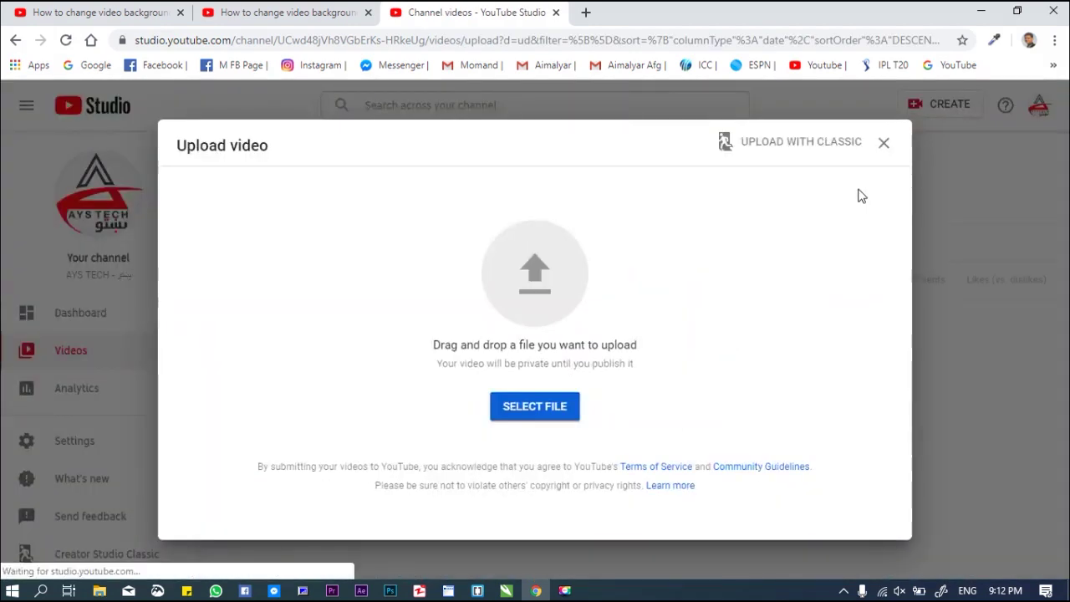
{"action": "left_click", "coordinate": [542, 407]}
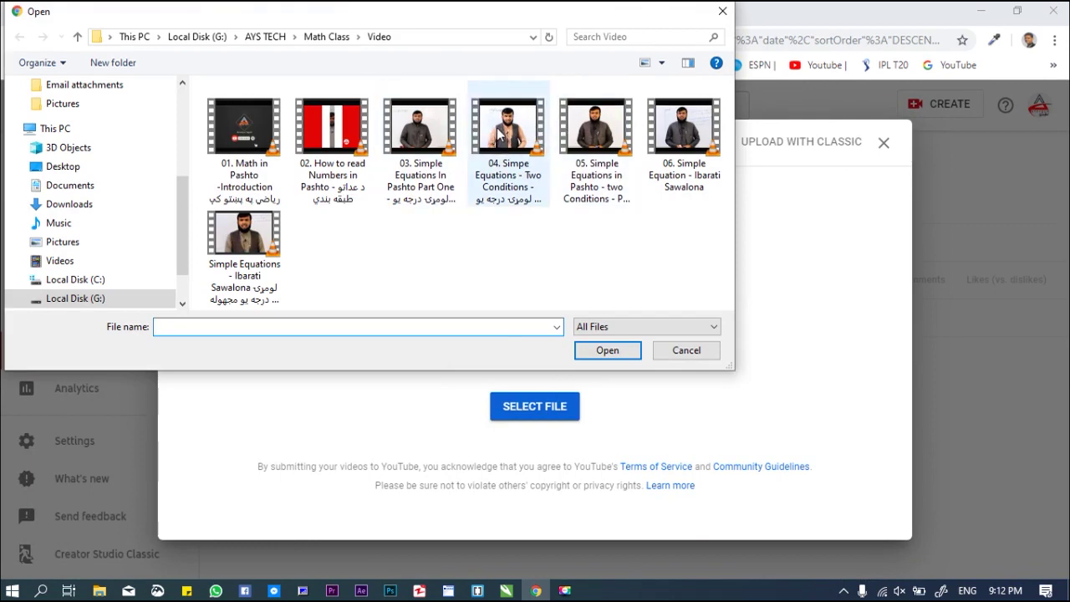
{"action": "left_click", "coordinate": [493, 136]}
{"action": "left_click", "coordinate": [628, 354]}
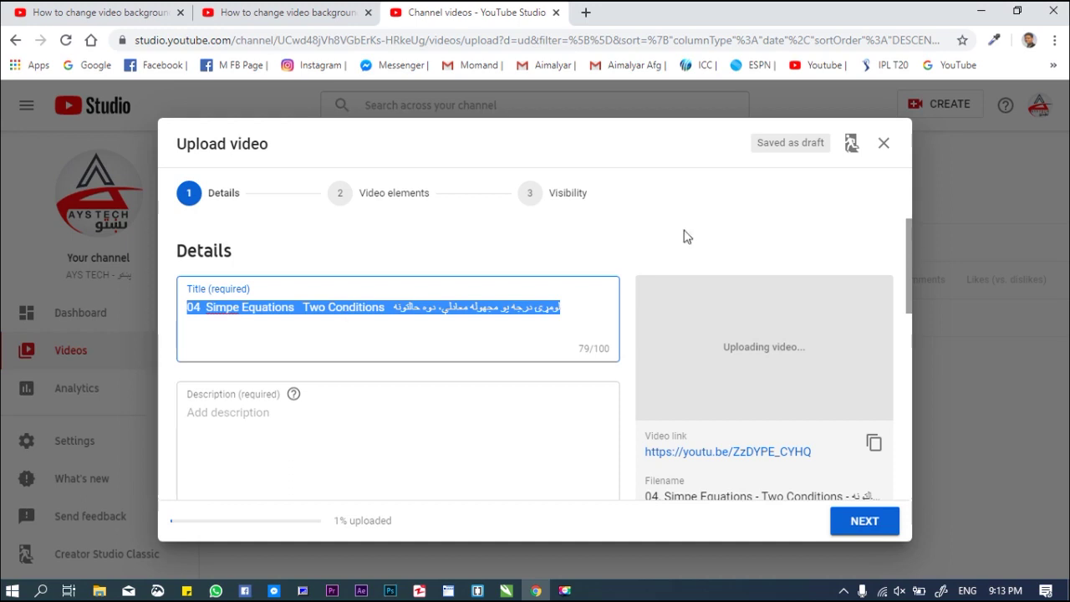
Examine the published Chroma Key video's description as a model, including its summary text, social media links, hashtags and content credits
{"action": "left_click_drag", "start_coordinate": [908, 256], "coordinate": [912, 304]}
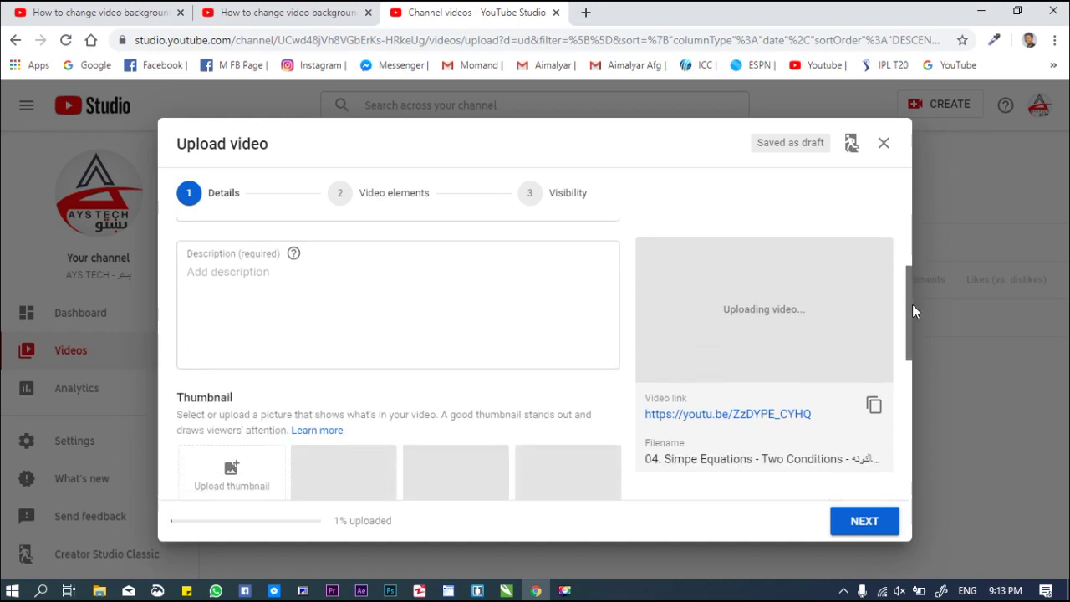
{"action": "left_click", "coordinate": [260, 301]}
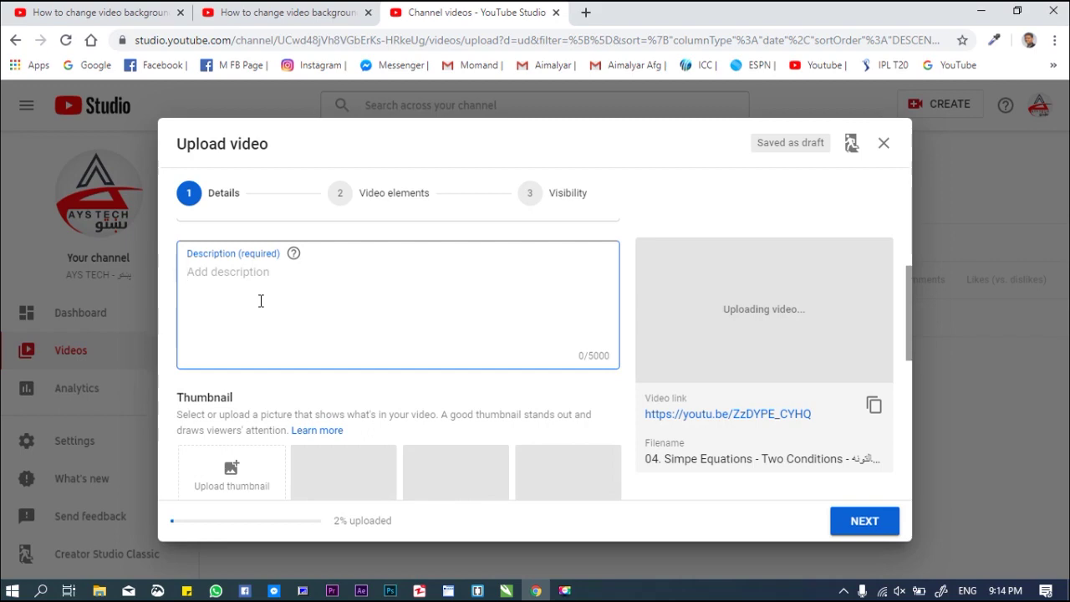
{"action": "left_click", "coordinate": [84, 20]}
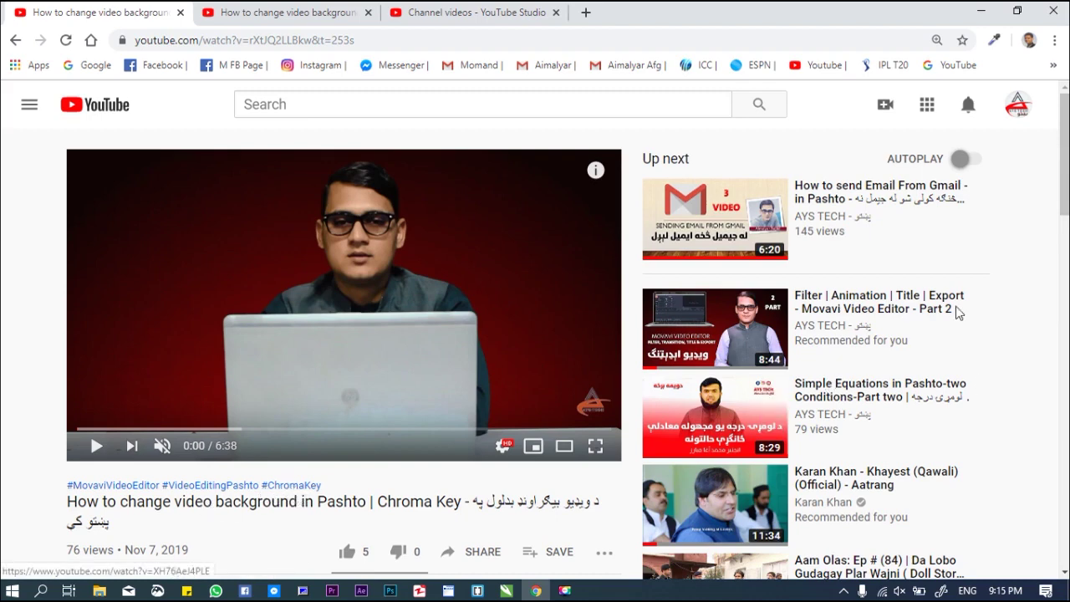
{"action": "left_click_drag", "start_coordinate": [1066, 178], "coordinate": [1067, 180]}
{"action": "scroll", "coordinate": [422, 221], "scroll_direction": "down", "scroll_amount": 5}
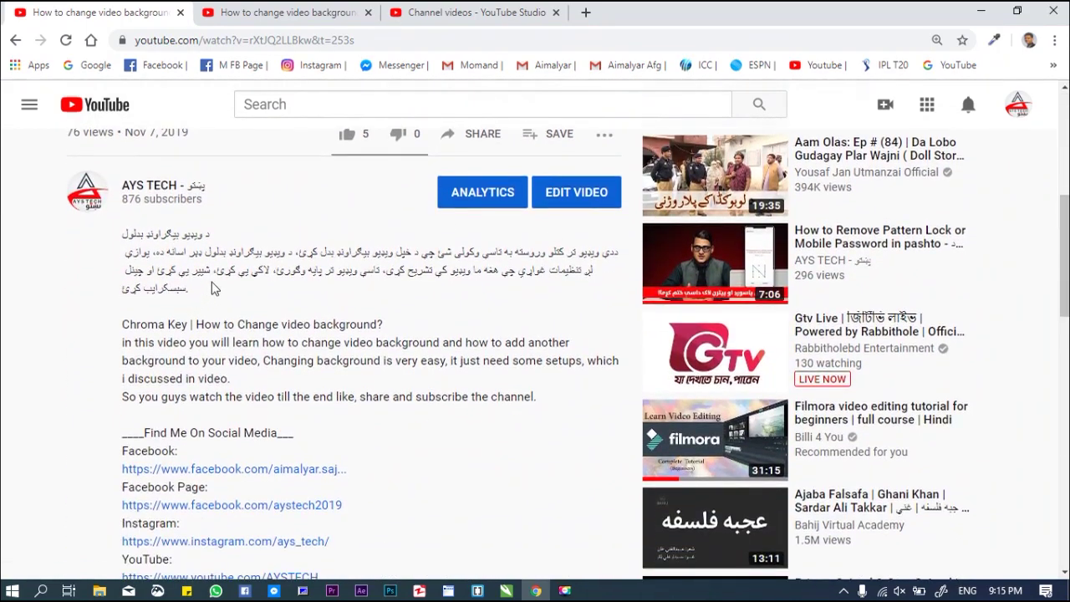
{"action": "left_click_drag", "start_coordinate": [523, 252], "coordinate": [435, 270]}
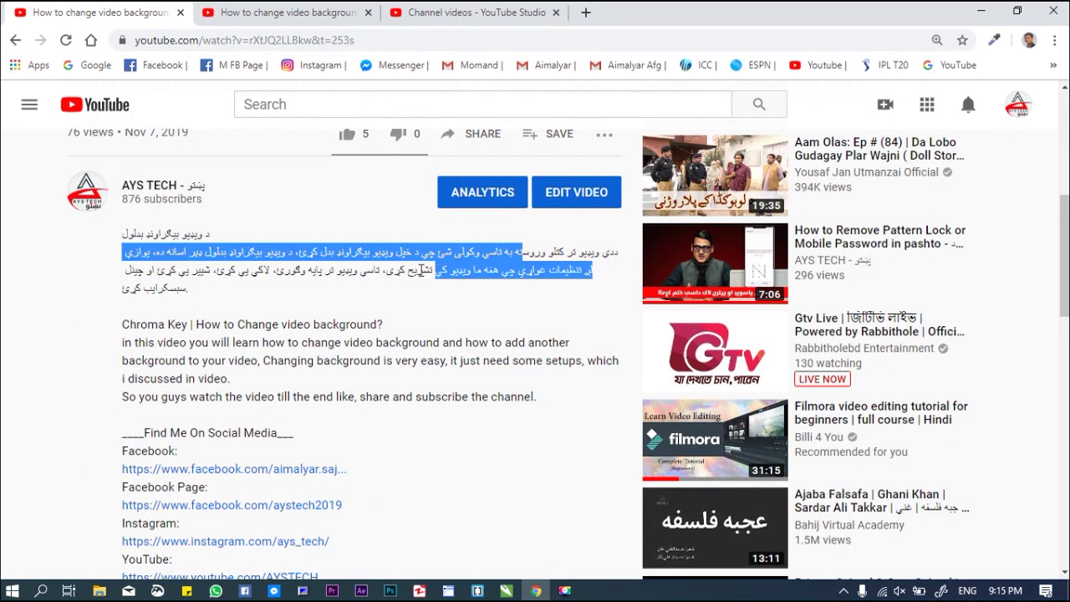
{"action": "left_click_drag", "start_coordinate": [129, 326], "coordinate": [209, 344]}
{"action": "left_click_drag", "start_coordinate": [289, 391], "coordinate": [325, 387]}
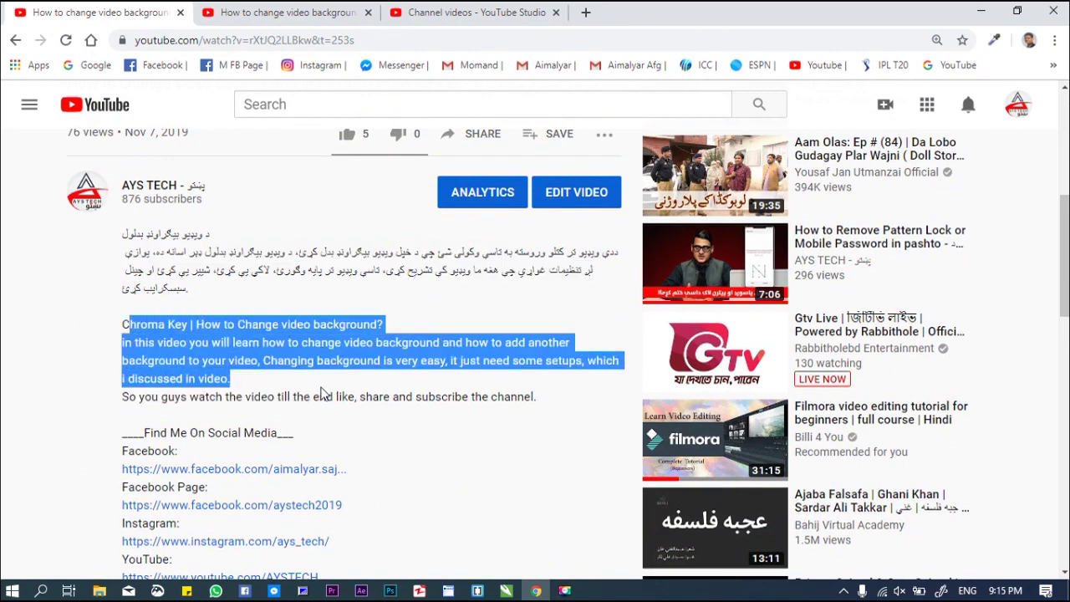
{"action": "left_click_drag", "start_coordinate": [137, 433], "coordinate": [326, 532]}
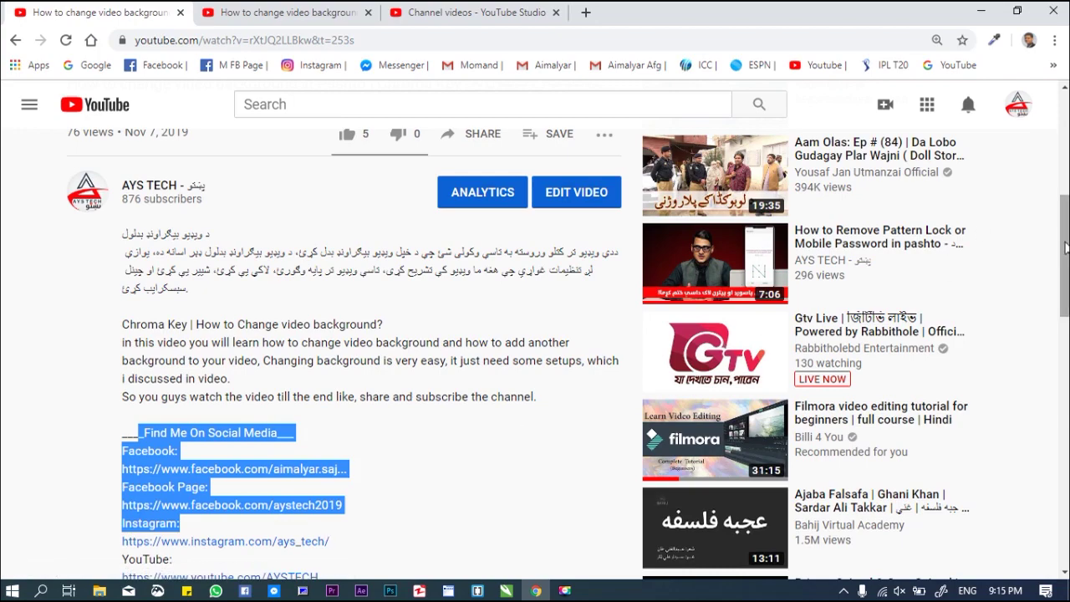
{"action": "scroll", "coordinate": [1063, 252], "scroll_direction": "down", "scroll_amount": 3}
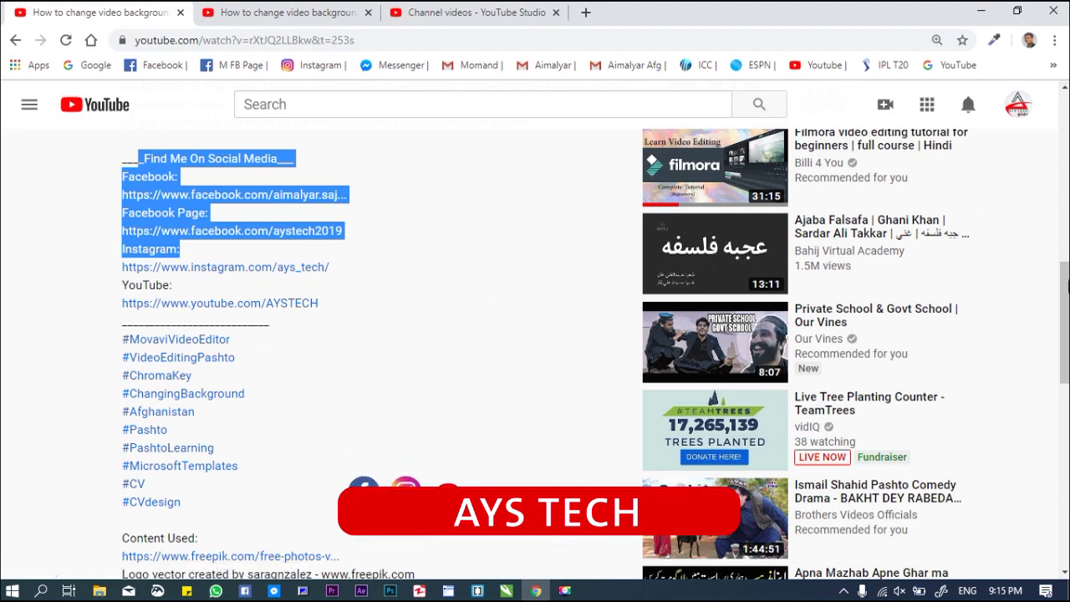
{"action": "scroll", "coordinate": [814, 290], "scroll_direction": "down", "scroll_amount": 2}
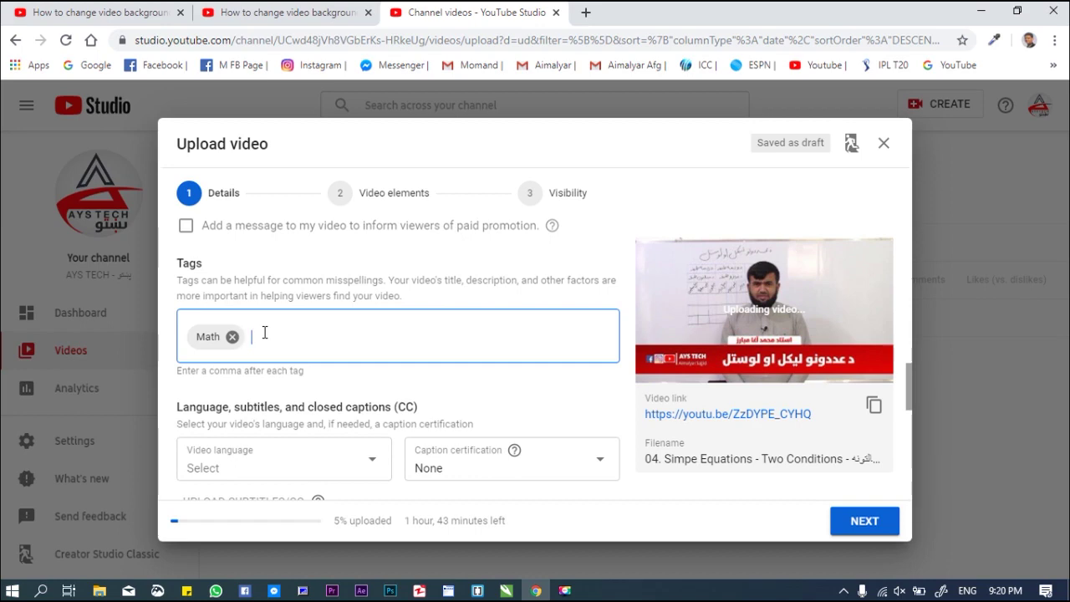
Add the creator's two names and "Riazi" as separate tags for the uploading video
{"action": "key", "text": "comma"}
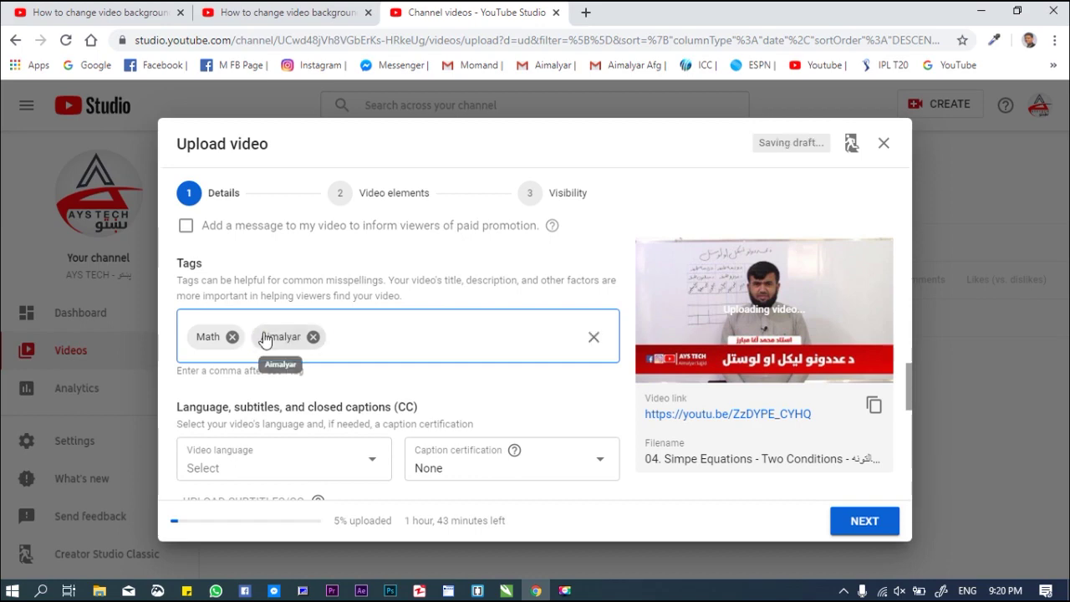
{"action": "key", "text": "BackSpace"}
{"action": "key", "text": "BackSpace"}
{"action": "type", "text": "Sajjid, Riazi"}
{"action": "key", "text": "comma"}
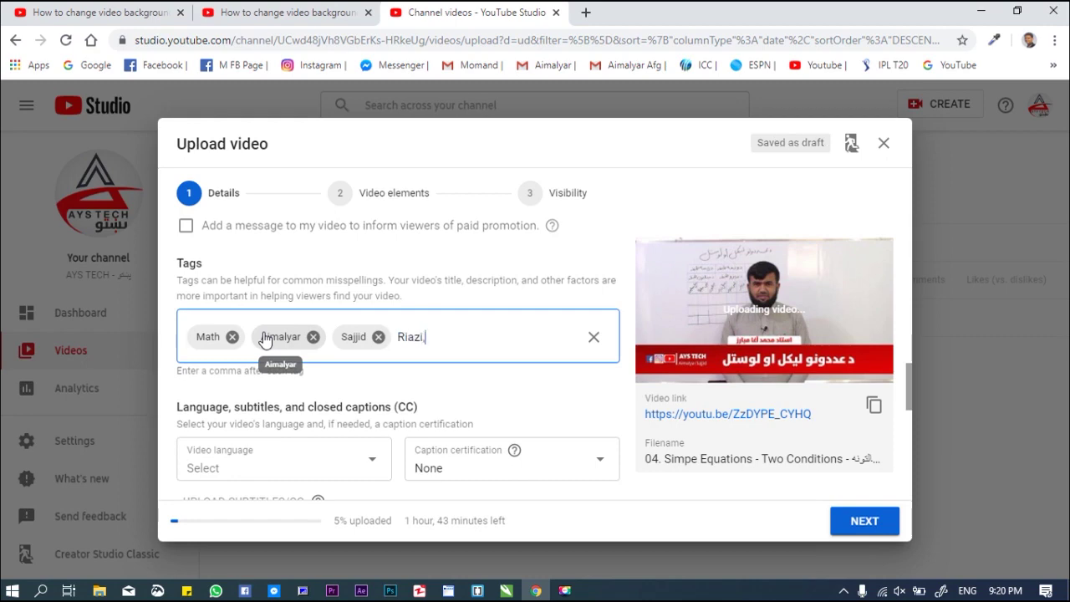
{"action": "key", "text": "Return"}
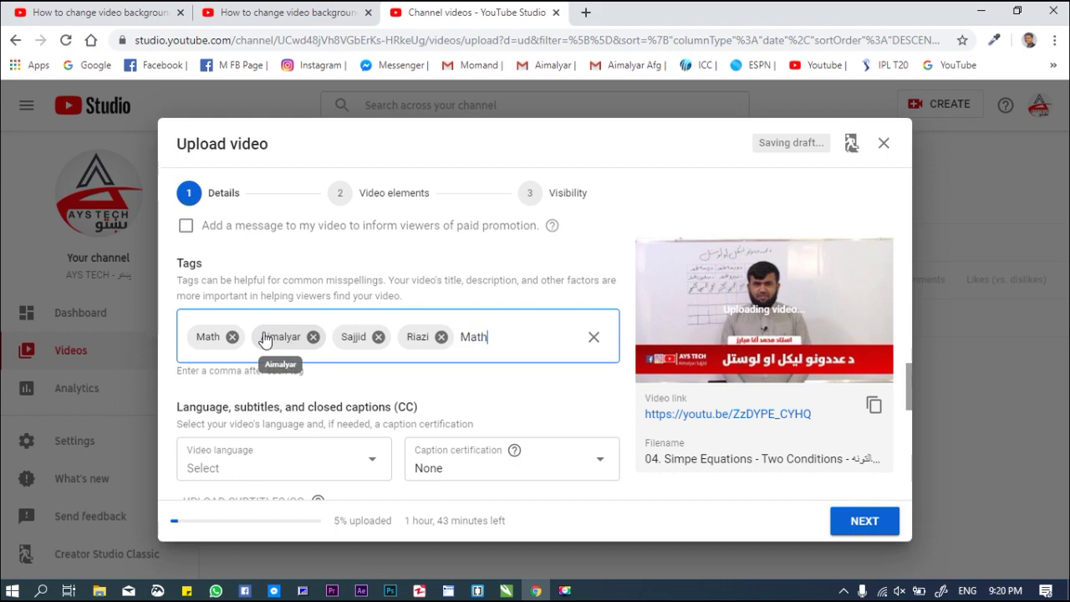
Add "Mathamatics" and "Simple Equations" as further tags for the video
{"action": "type", "text": "Mathamatics"}
{"action": "key", "text": "Return"}
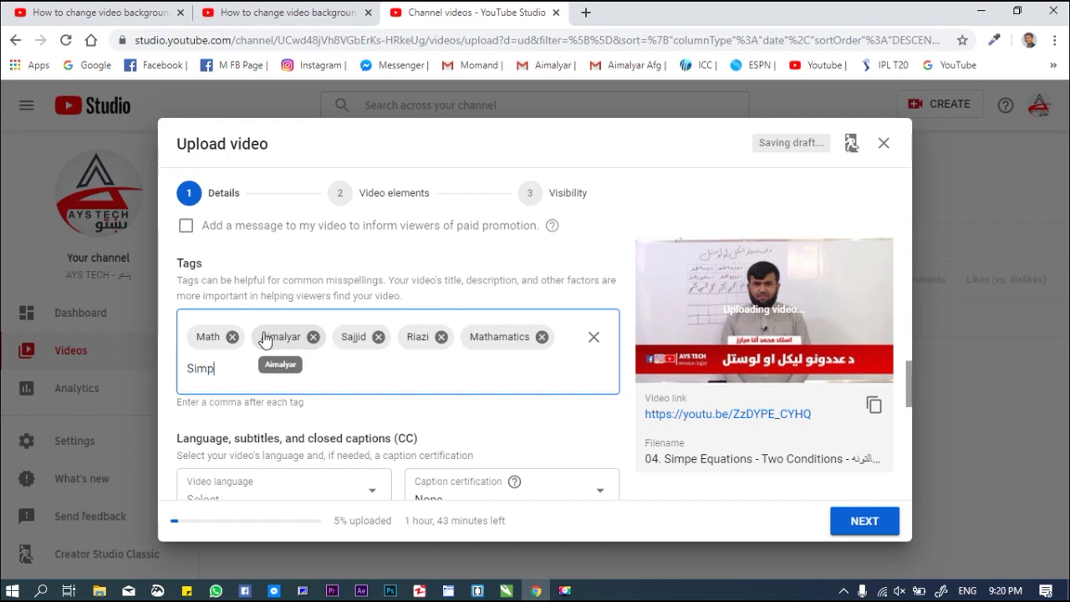
{"action": "type", "text": "Simple Eqa"}
{"action": "key", "text": "BackSpace"}
{"action": "type", "text": "uations"}
{"action": "key", "text": "Return"}
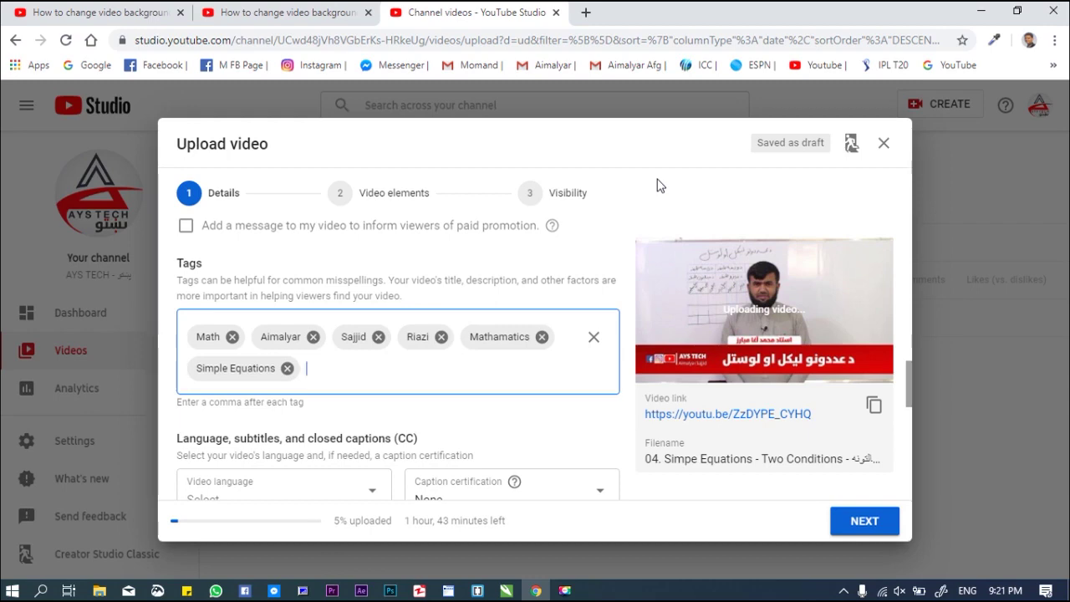
Set the video language to Pashto and the recording date to Nov 24, 2019
{"action": "left_click_drag", "start_coordinate": [909, 365], "coordinate": [914, 405]}
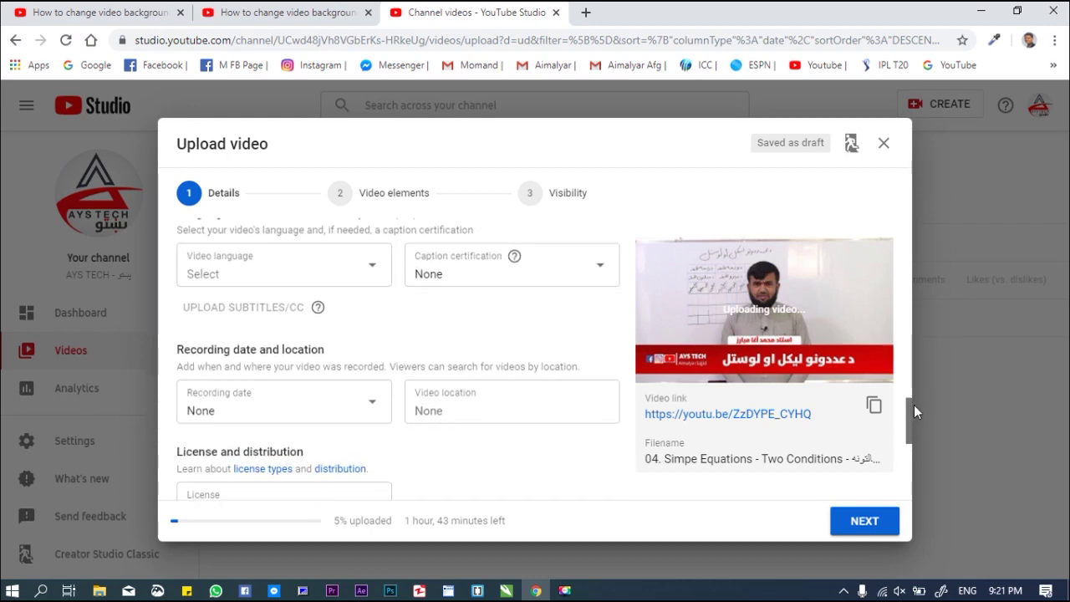
{"action": "left_click", "coordinate": [368, 274]}
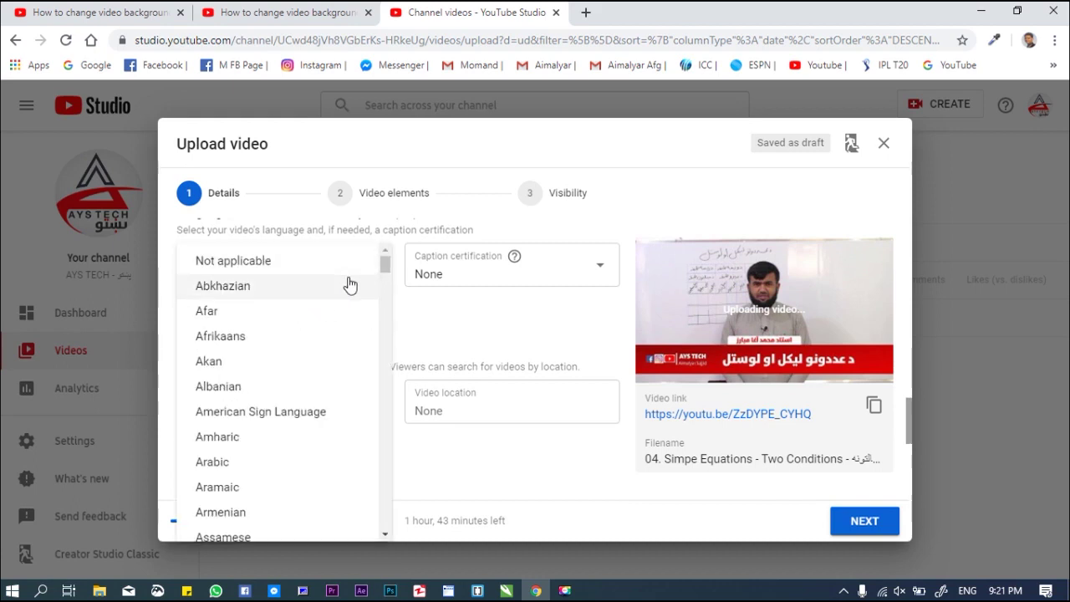
{"action": "left_click_drag", "start_coordinate": [385, 270], "coordinate": [400, 436]}
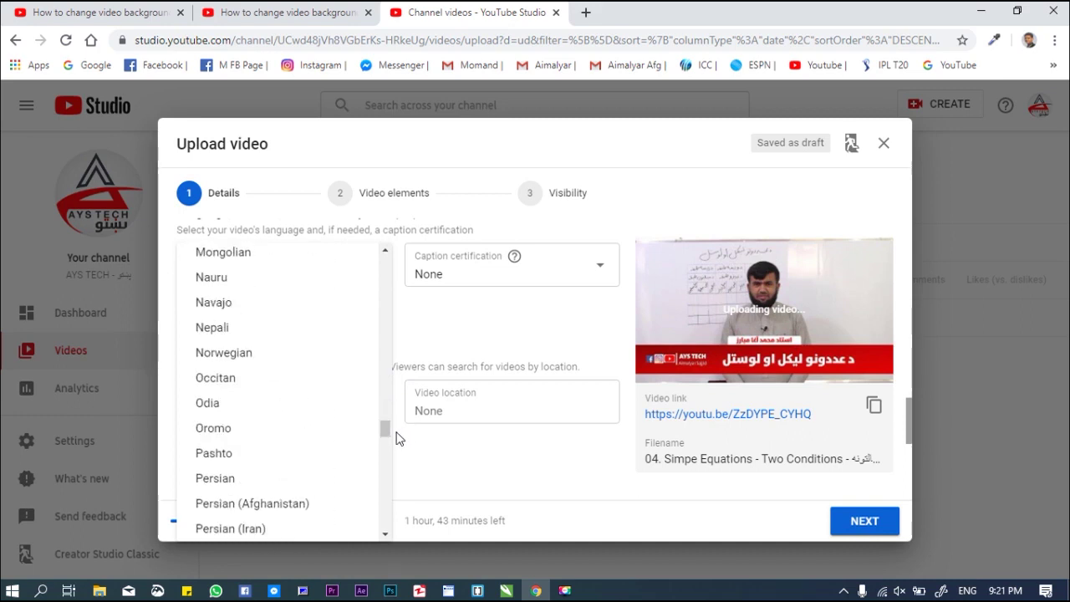
{"action": "left_click", "coordinate": [215, 458]}
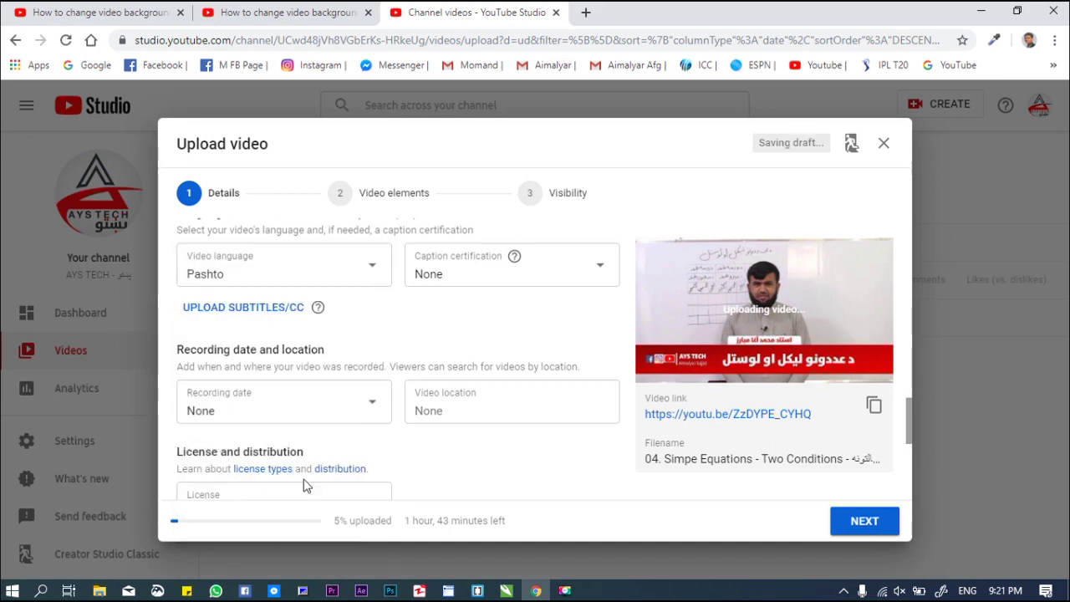
{"action": "left_click", "coordinate": [356, 409]}
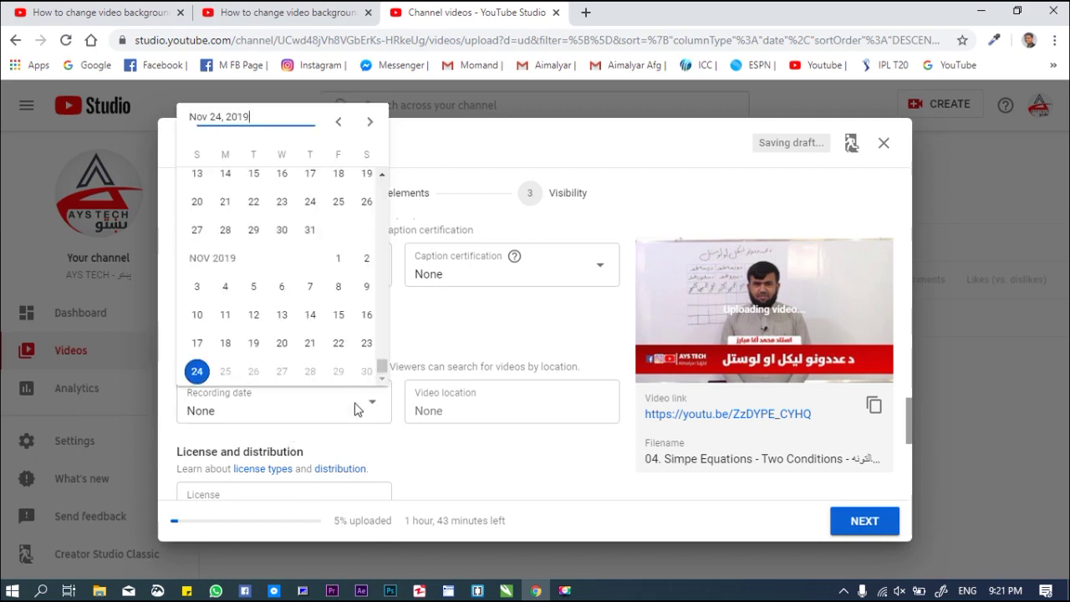
{"action": "left_click", "coordinate": [197, 373]}
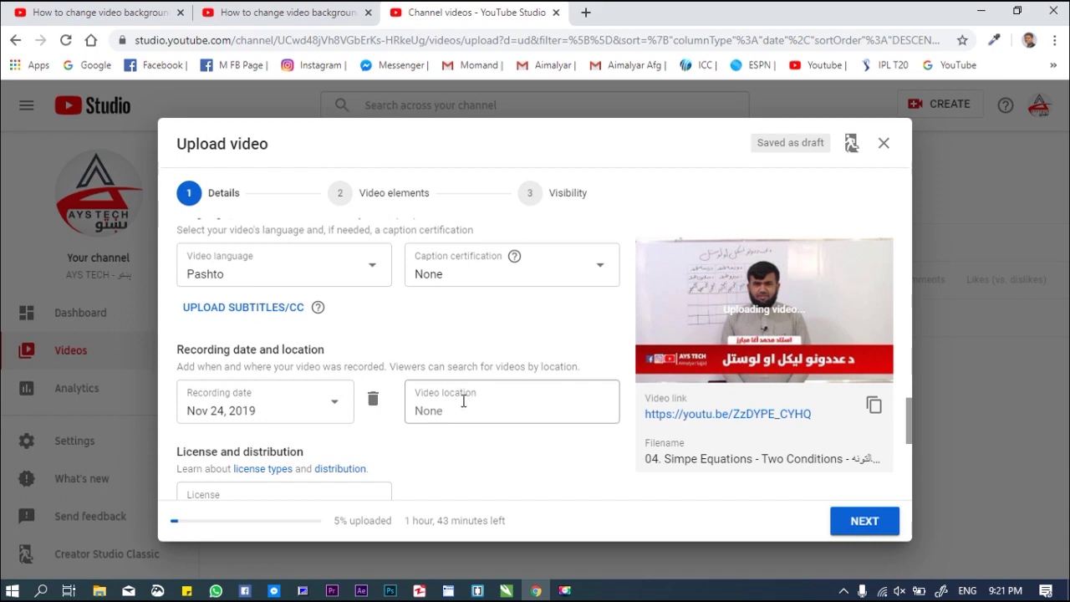
Look at the published example video's page and examine the categories available for the upload
{"action": "left_click", "coordinate": [137, 14]}
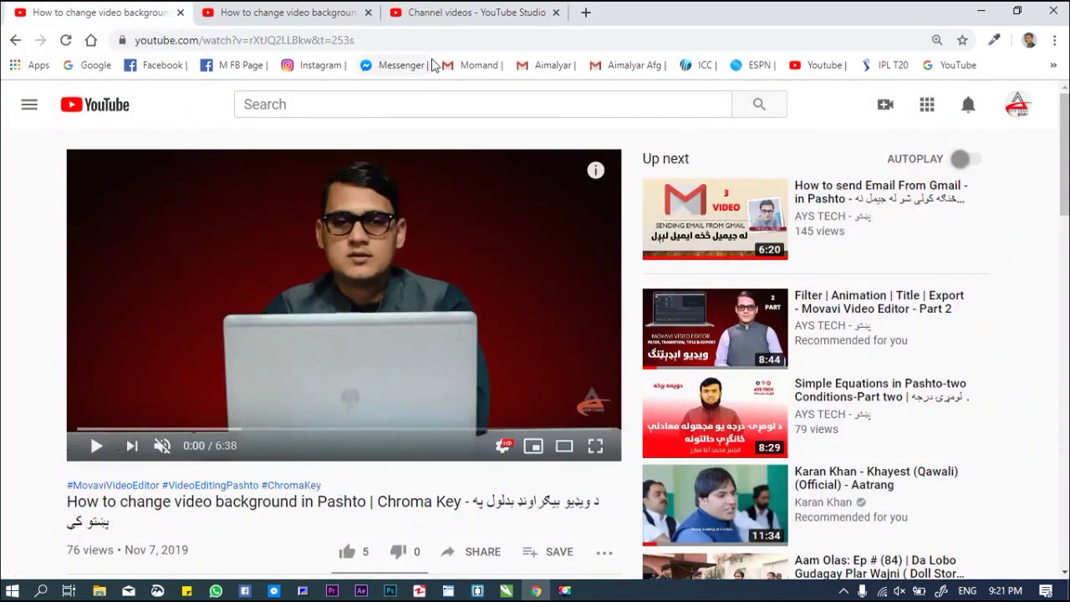
{"action": "left_click", "coordinate": [472, 15]}
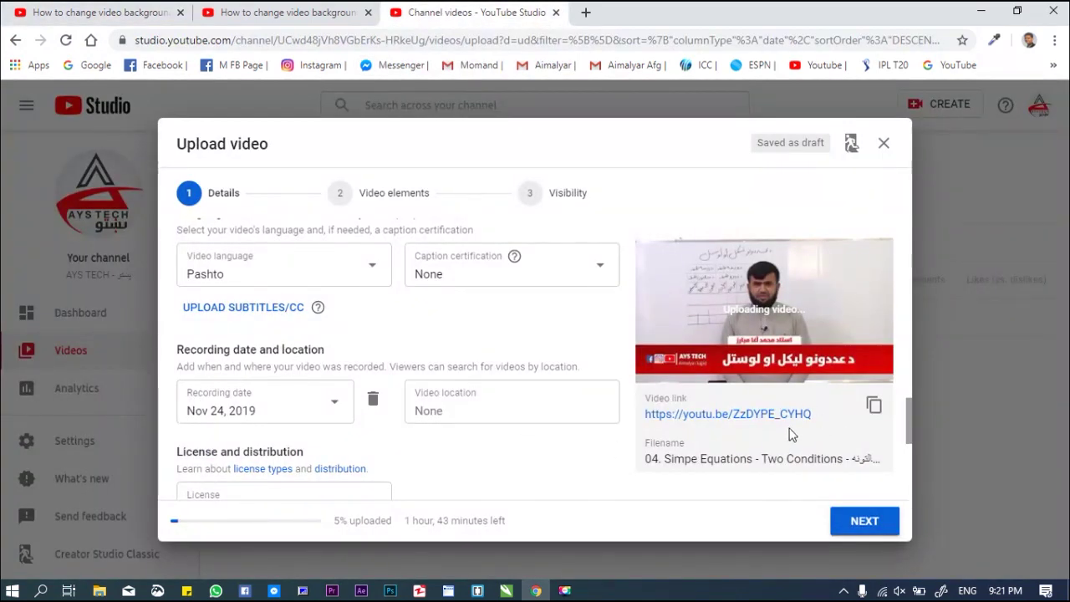
{"action": "left_click_drag", "start_coordinate": [912, 402], "coordinate": [909, 473]}
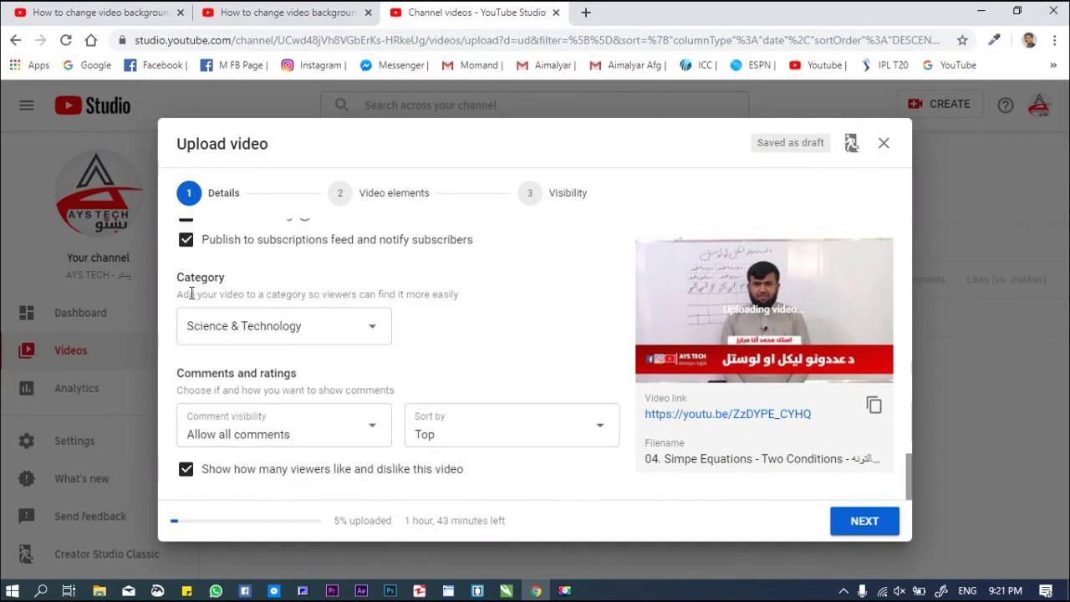
{"action": "left_click", "coordinate": [361, 331]}
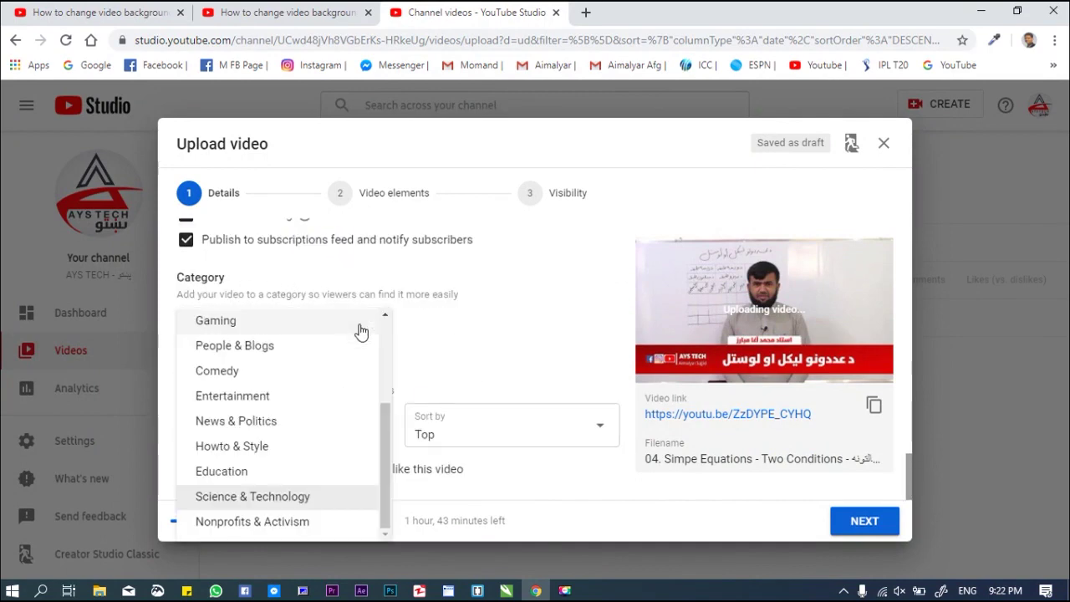
{"action": "scroll", "coordinate": [387, 412], "scroll_direction": "up", "scroll_amount": 1}
{"action": "left_click_drag", "start_coordinate": [387, 412], "coordinate": [386, 335]}
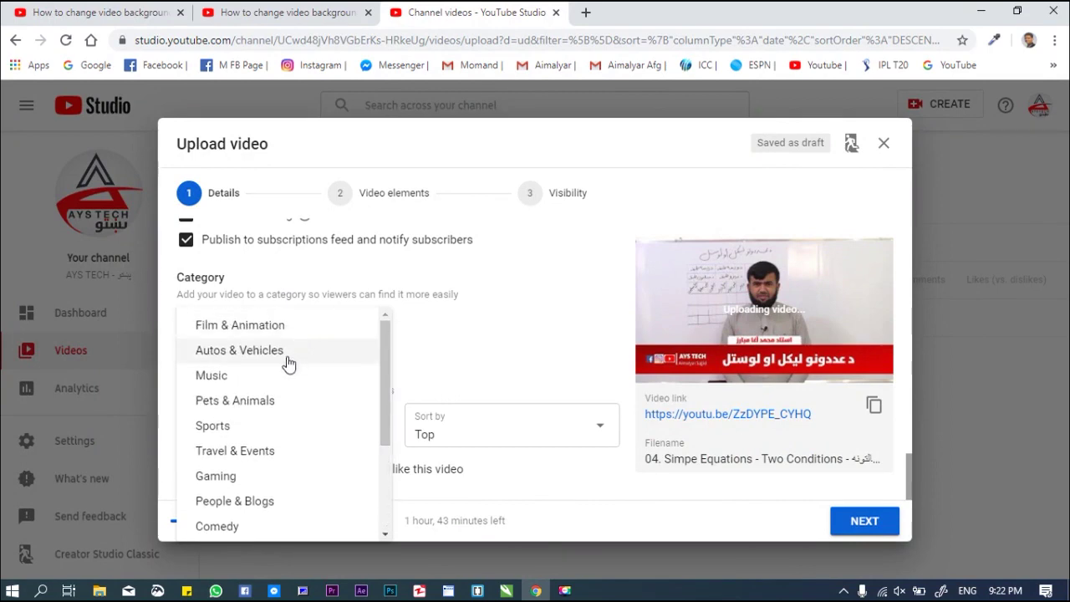
{"action": "left_click_drag", "start_coordinate": [384, 391], "coordinate": [389, 473]}
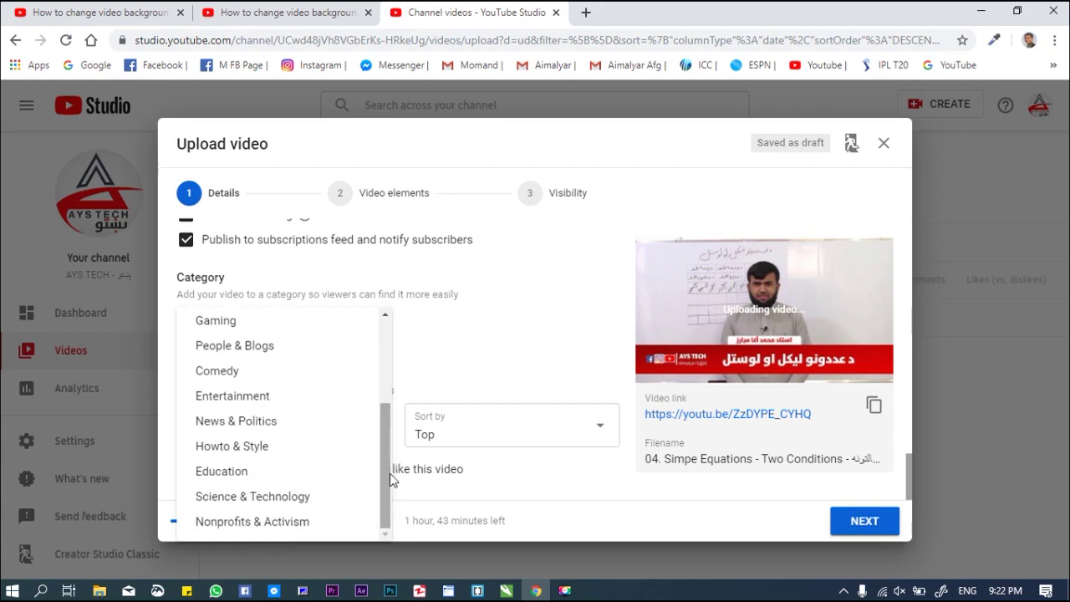
{"action": "left_click", "coordinate": [514, 487]}
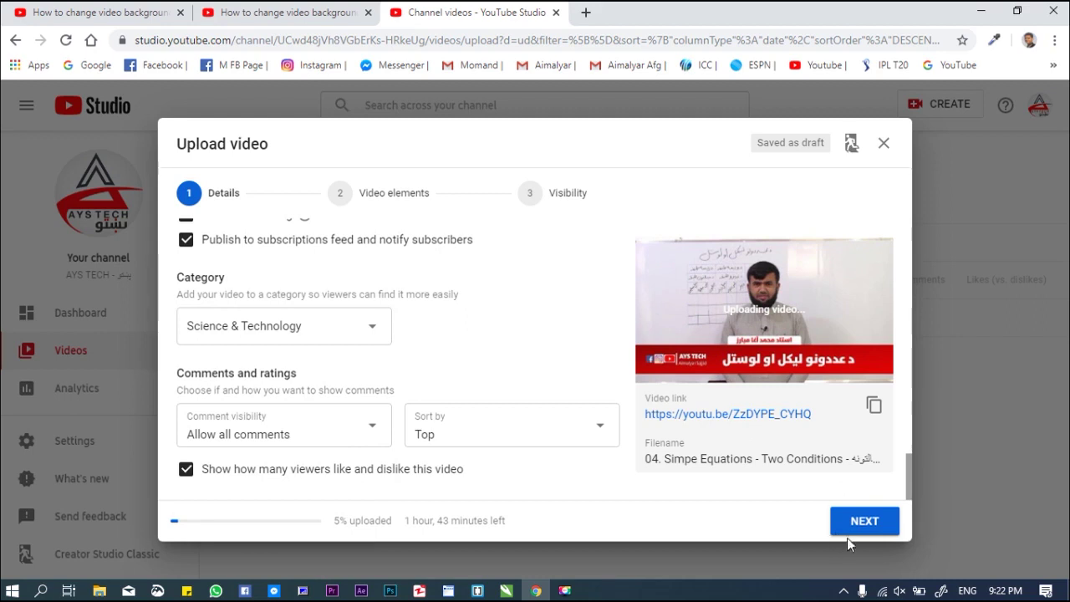
Enter "aljlsdf" as the required video description and proceed to the Video elements stage
{"action": "left_click", "coordinate": [417, 197]}
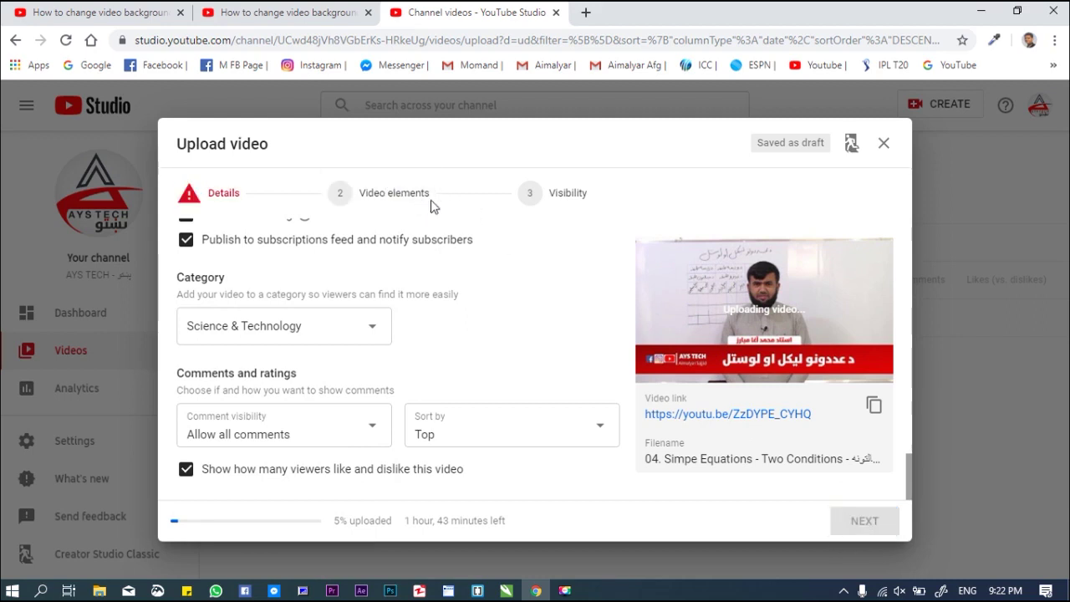
{"action": "left_click_drag", "start_coordinate": [910, 485], "coordinate": [909, 247]}
{"action": "left_click", "coordinate": [322, 390]}
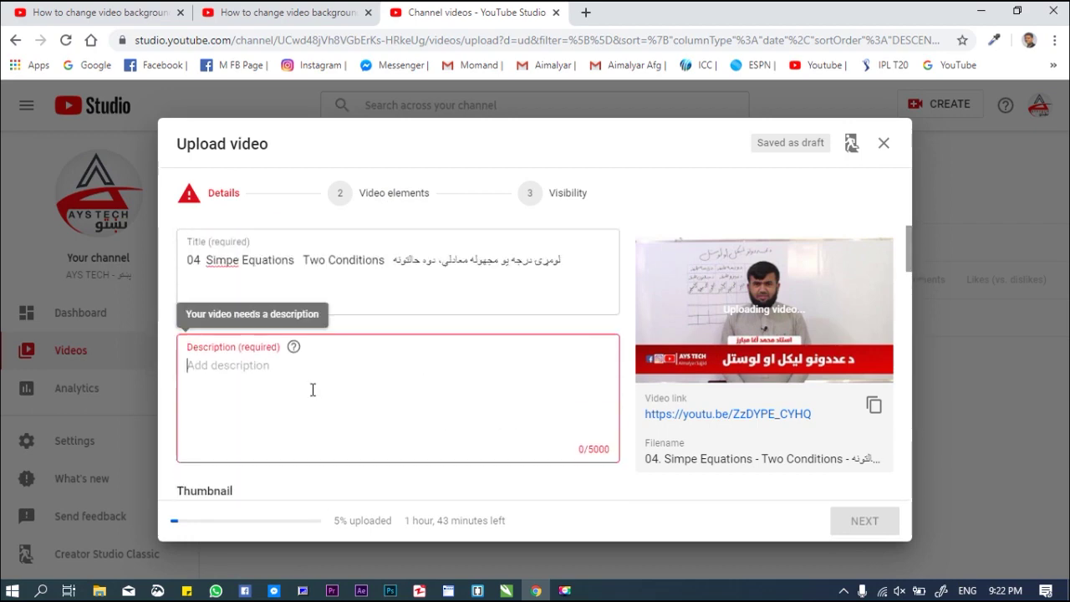
{"action": "type", "text": "aljlsdf"}
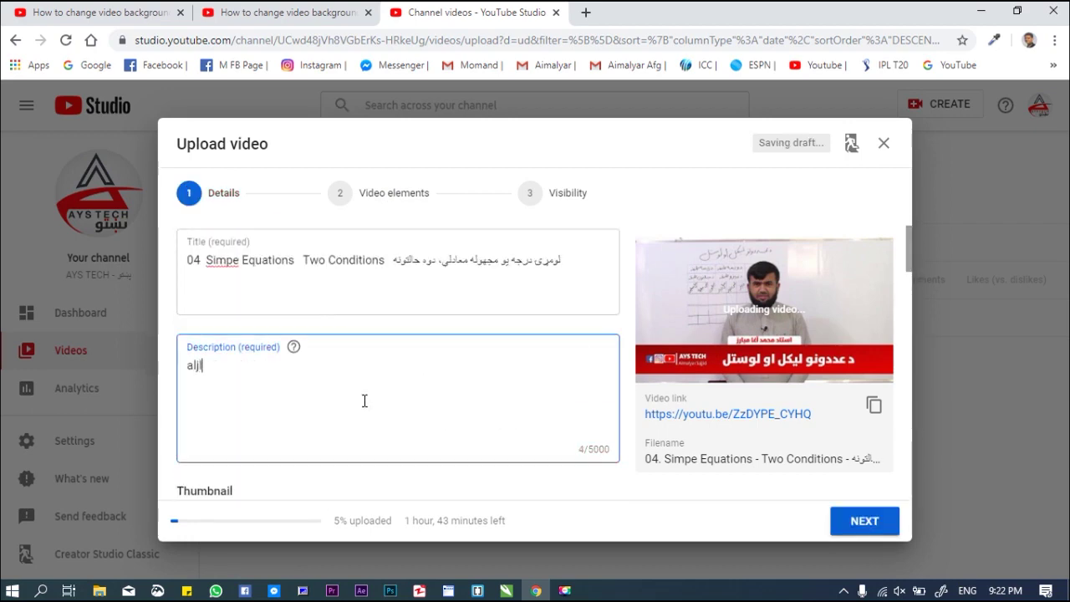
{"action": "left_click", "coordinate": [396, 194]}
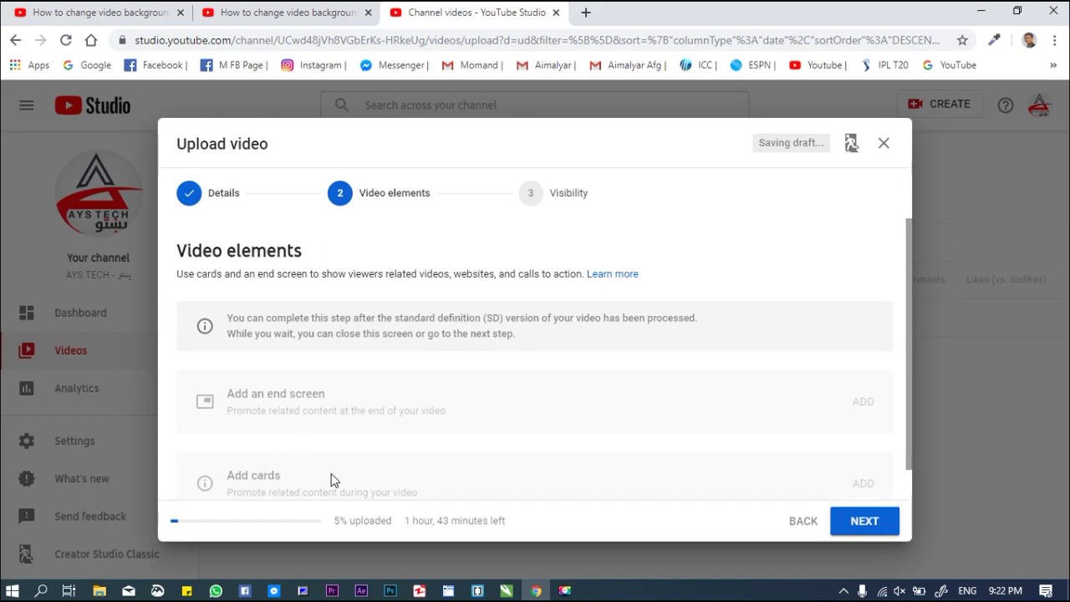
Play the published Chroma Key example video from the start and look through its list of suggested-video cards
{"action": "left_click", "coordinate": [130, 15]}
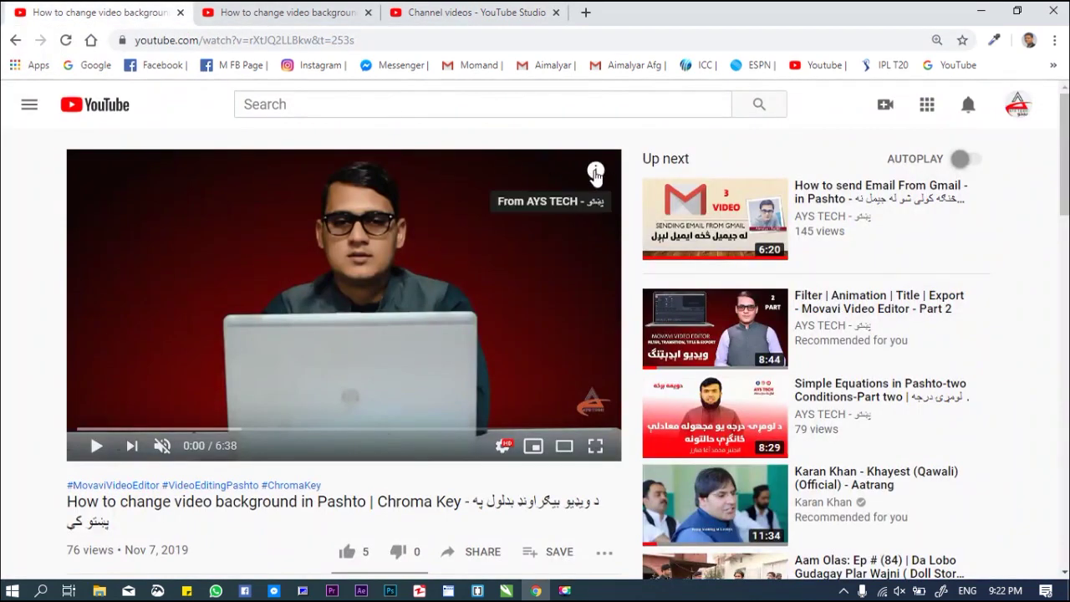
{"action": "left_click", "coordinate": [485, 14]}
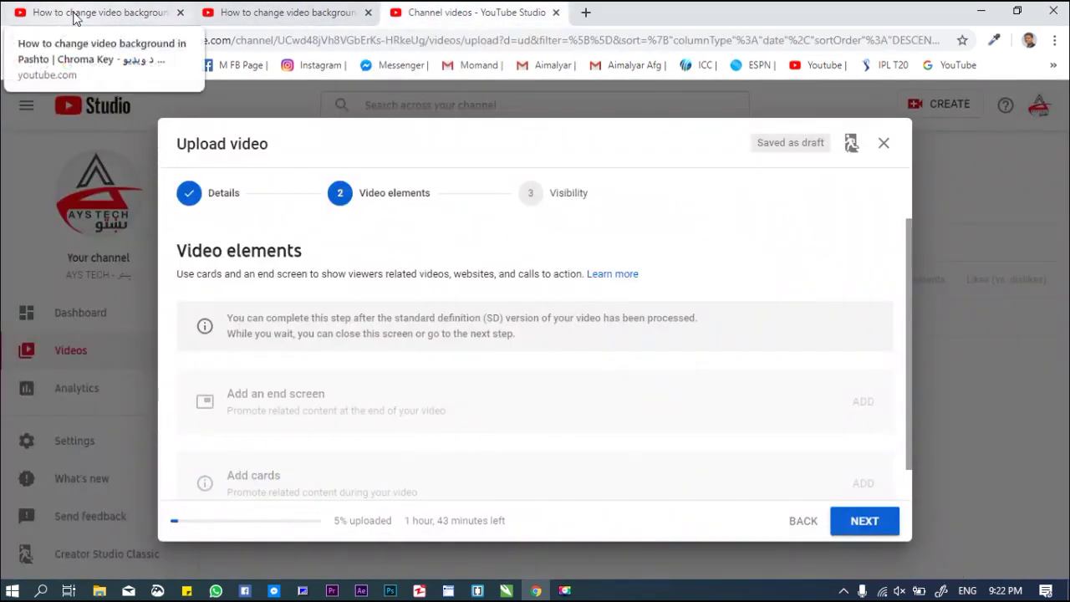
{"action": "left_click", "coordinate": [104, 12]}
{"action": "left_click", "coordinate": [451, 283]}
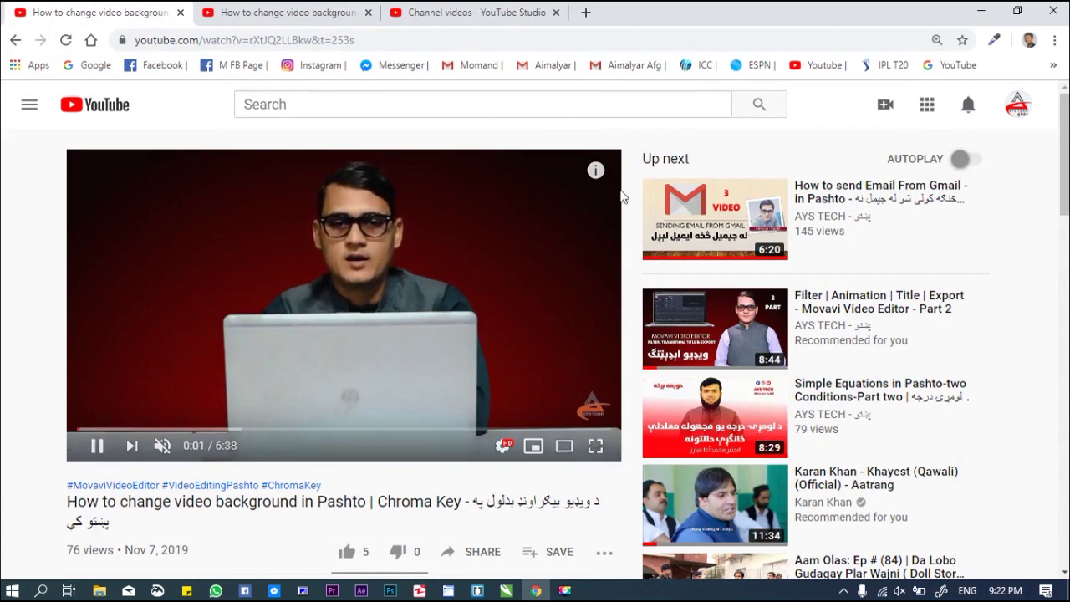
{"action": "mouse_move", "coordinate": [595, 173]}
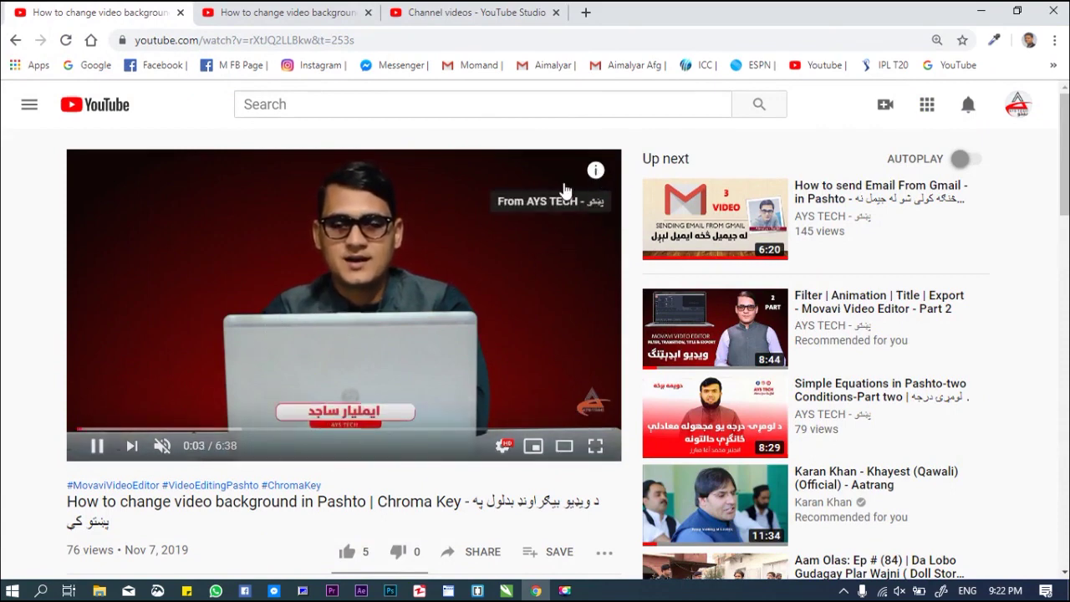
{"action": "key", "text": "0"}
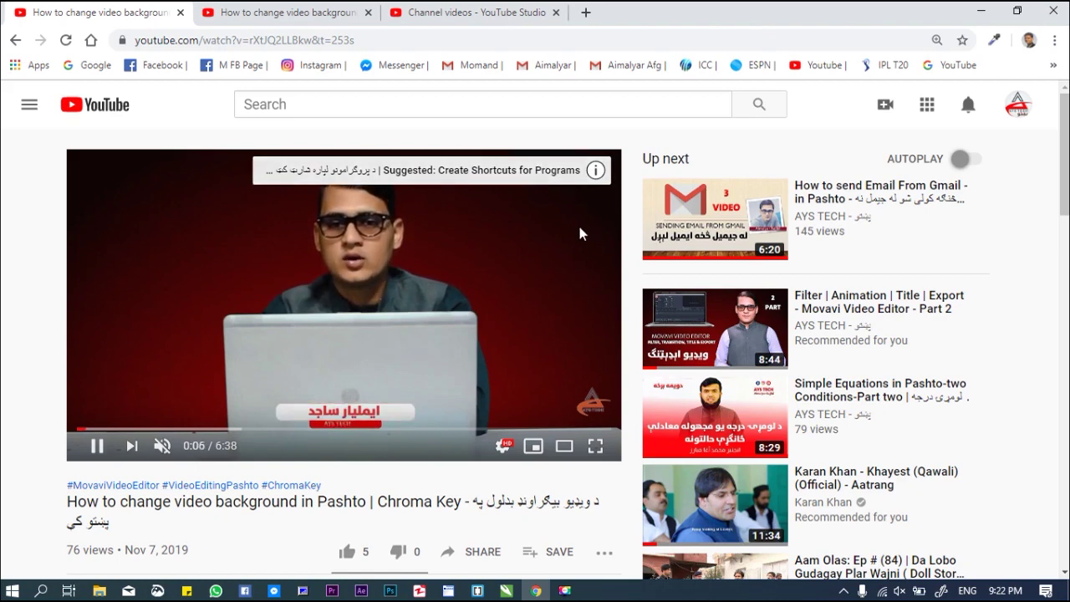
{"action": "left_click", "coordinate": [595, 171]}
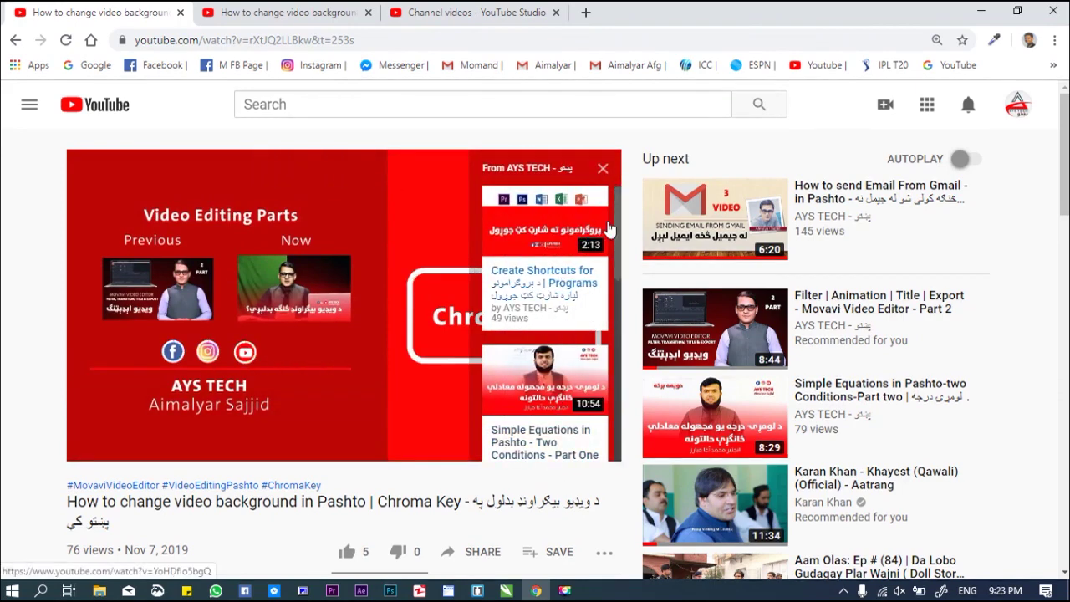
{"action": "left_click_drag", "start_coordinate": [619, 227], "coordinate": [631, 389]}
Examine the end screen elements in the other open copy of the example video and return to the upload in YouTube Studio
{"action": "left_click", "coordinate": [275, 12]}
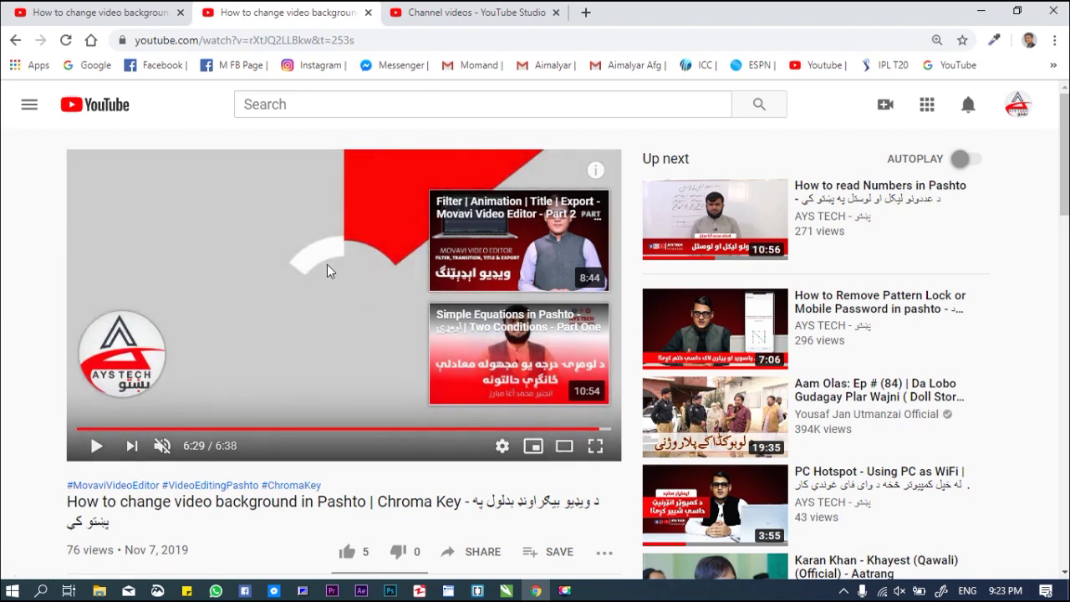
{"action": "mouse_move", "coordinate": [217, 407]}
{"action": "left_click", "coordinate": [485, 12]}
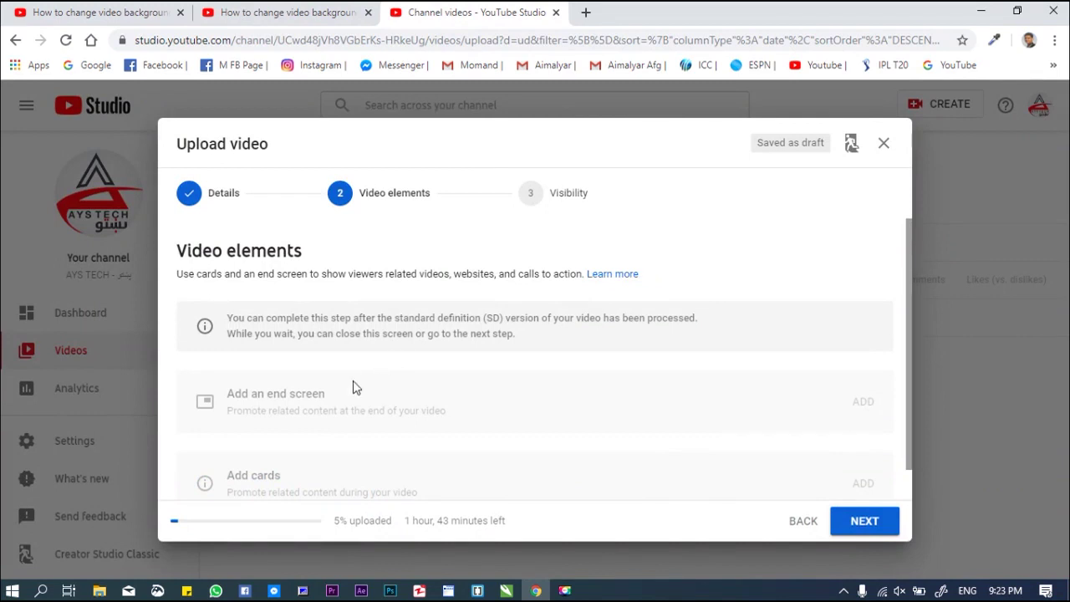
Proceed to the Visibility stage and choose to publish the video now as Public
{"action": "left_click", "coordinate": [575, 196]}
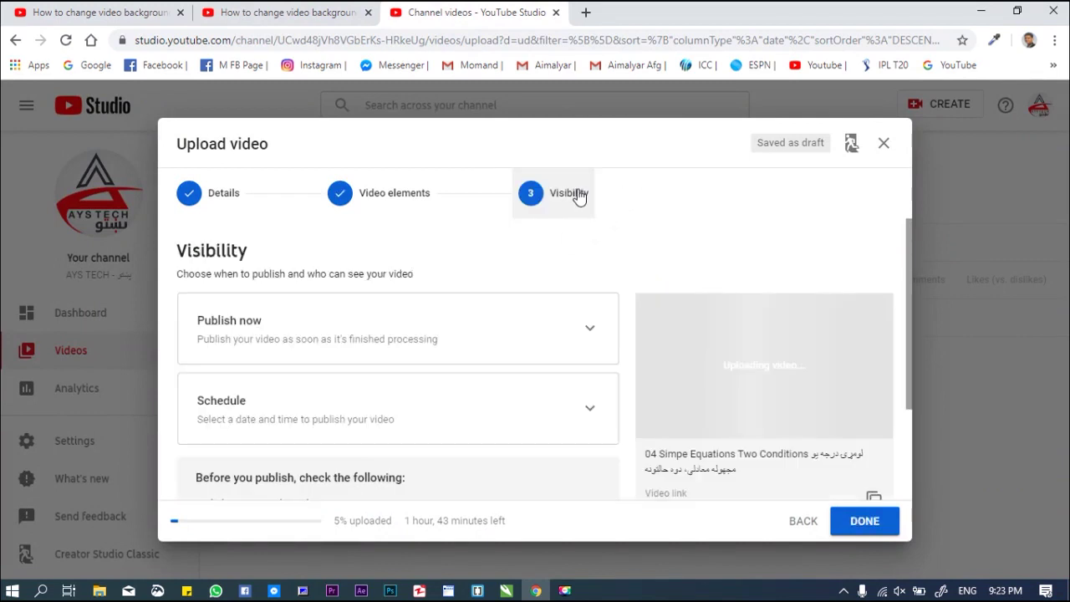
{"action": "left_click", "coordinate": [587, 327]}
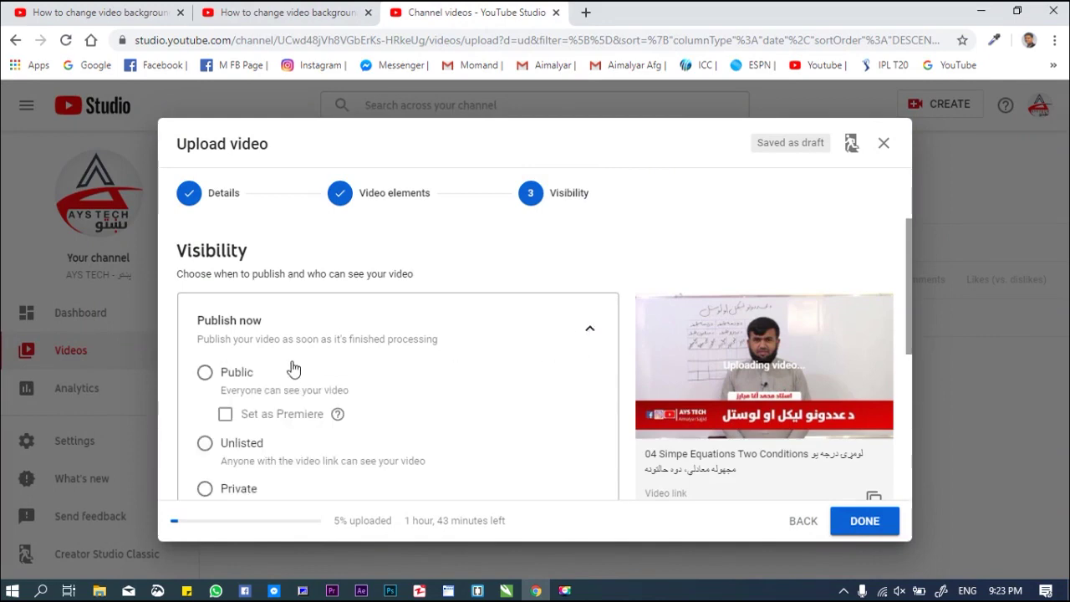
{"action": "left_click", "coordinate": [205, 373]}
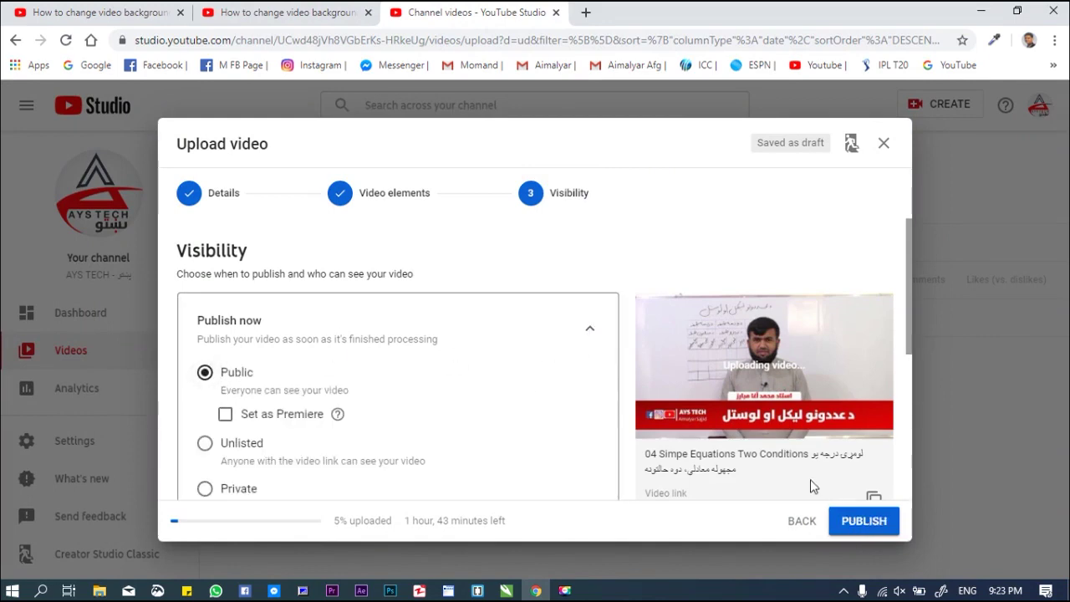